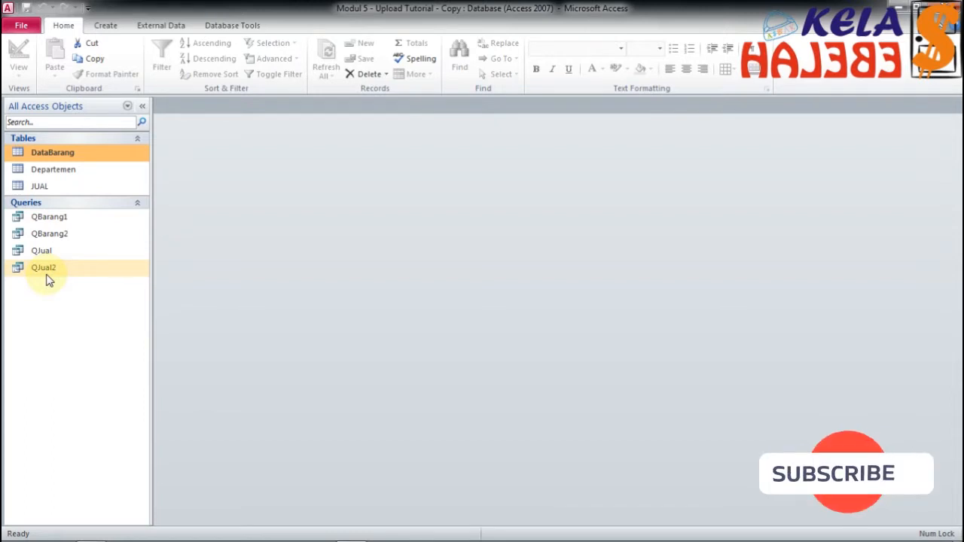
- Create a blank form in Design view and expand the DataBarang table's fields in the list of all tables
click(105, 25)
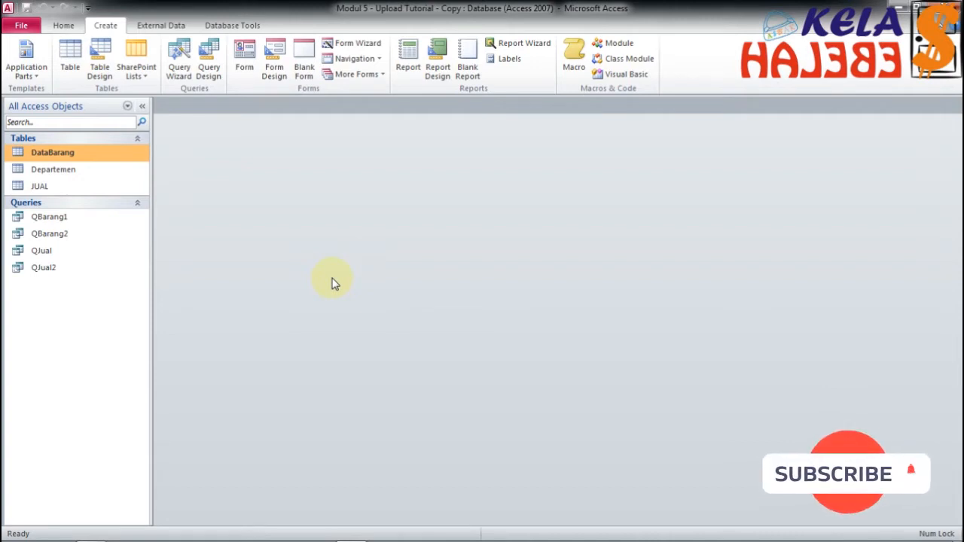
click(271, 66)
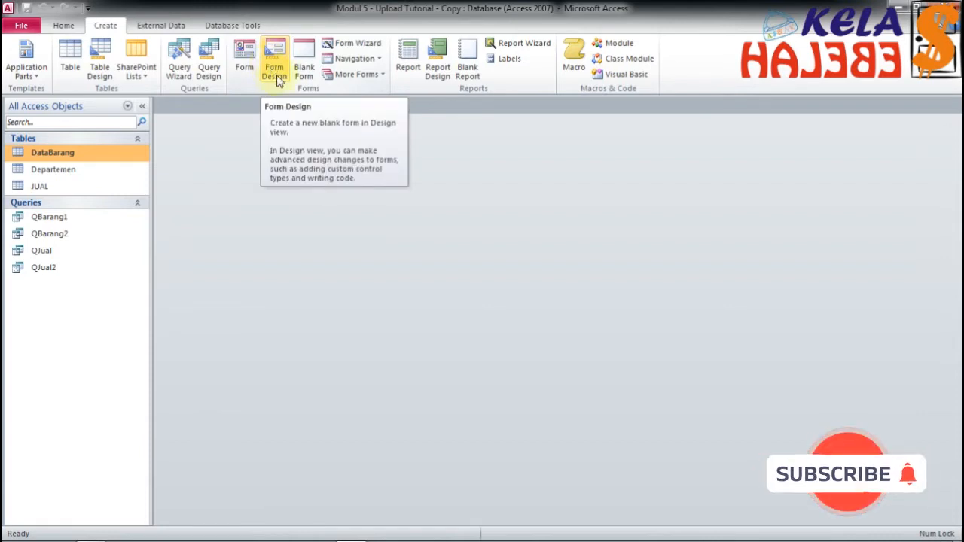
click(275, 75)
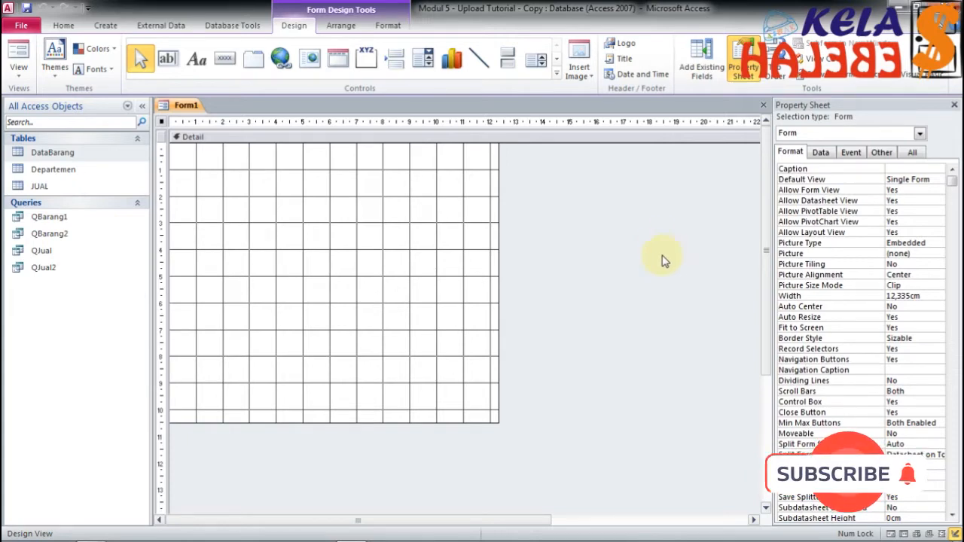
click(697, 79)
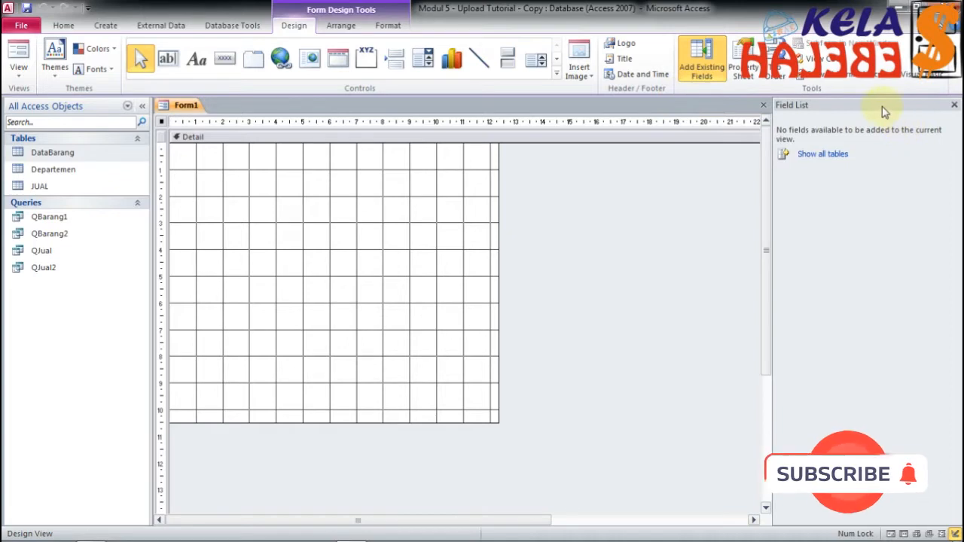
click(825, 154)
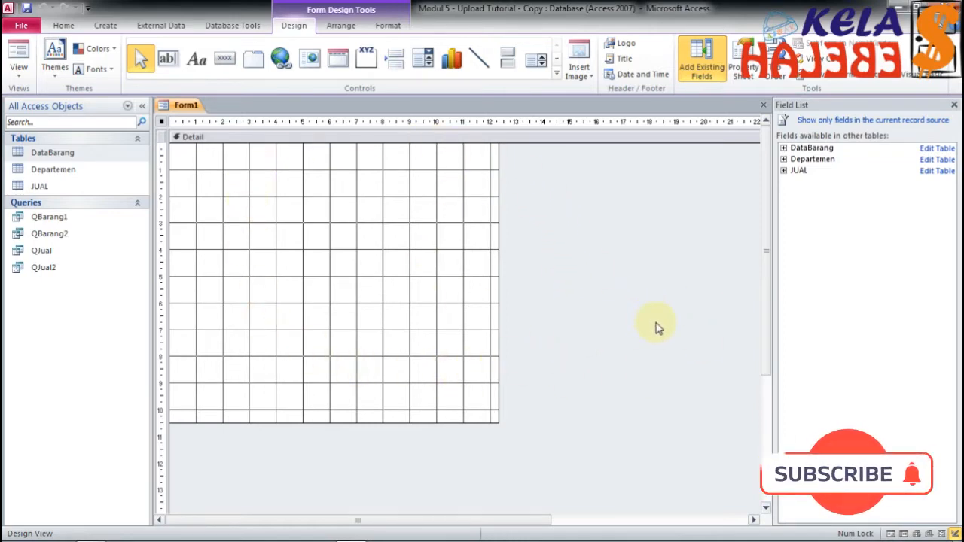
click(785, 148)
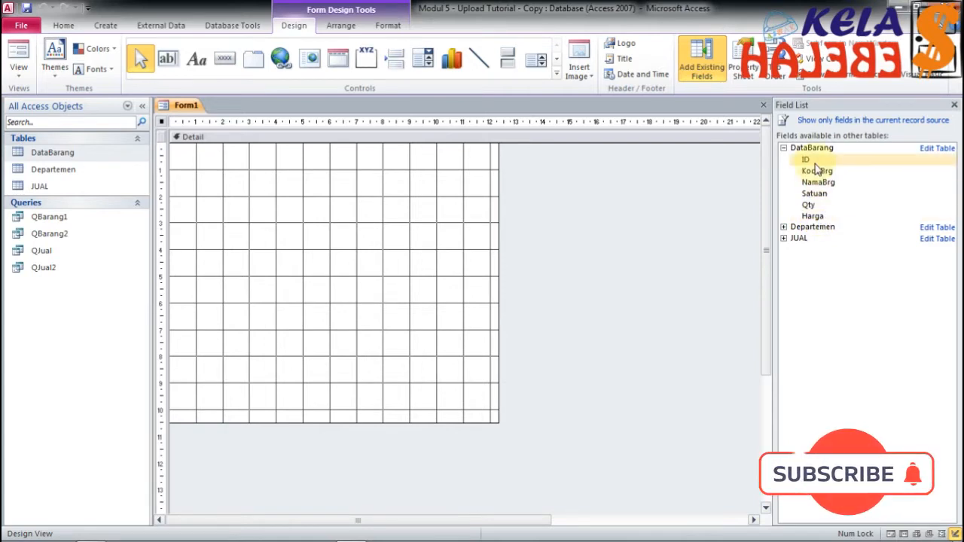
- Add the ID field near the form's upper edge, with its label at about 1 cm and its text box at about 3 cm
drag(814, 160, 212, 181)
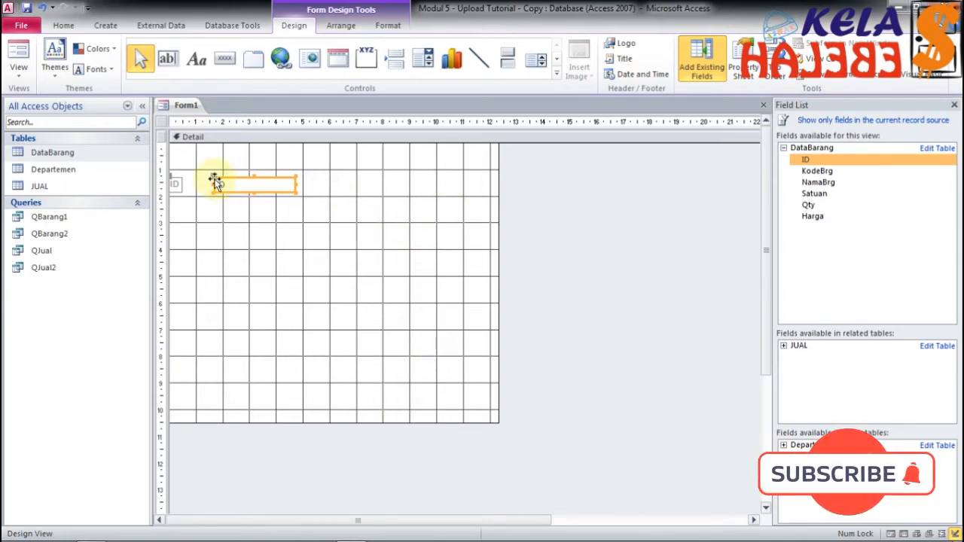
drag(214, 178, 247, 183)
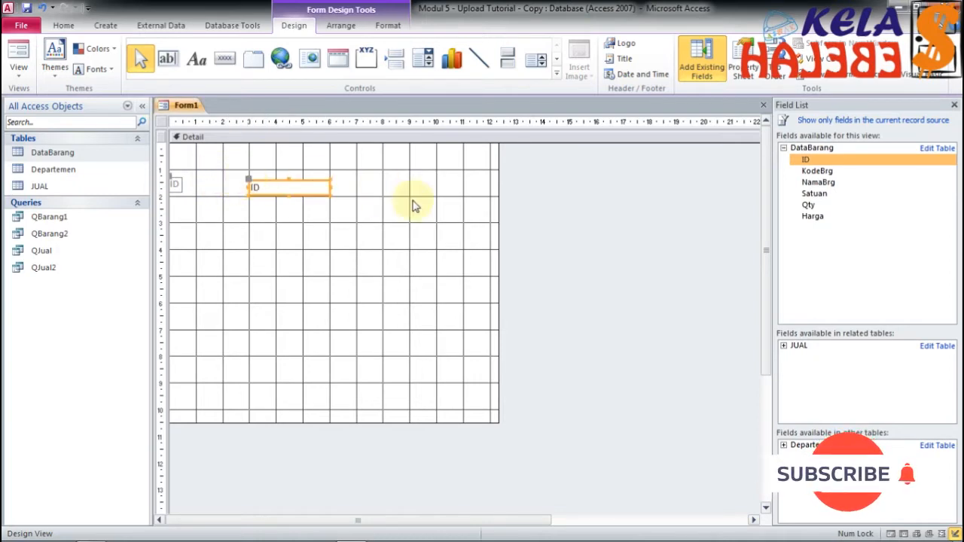
drag(173, 181, 200, 175)
click(201, 176)
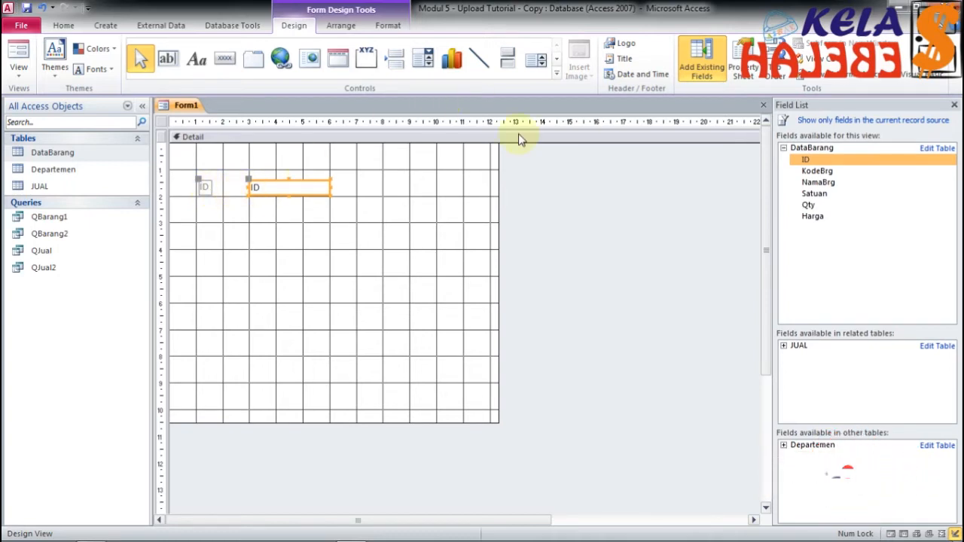
- Add the KodeBrg field below ID, level its label with its text box, and align the ID label's left edge with it
drag(820, 172, 249, 210)
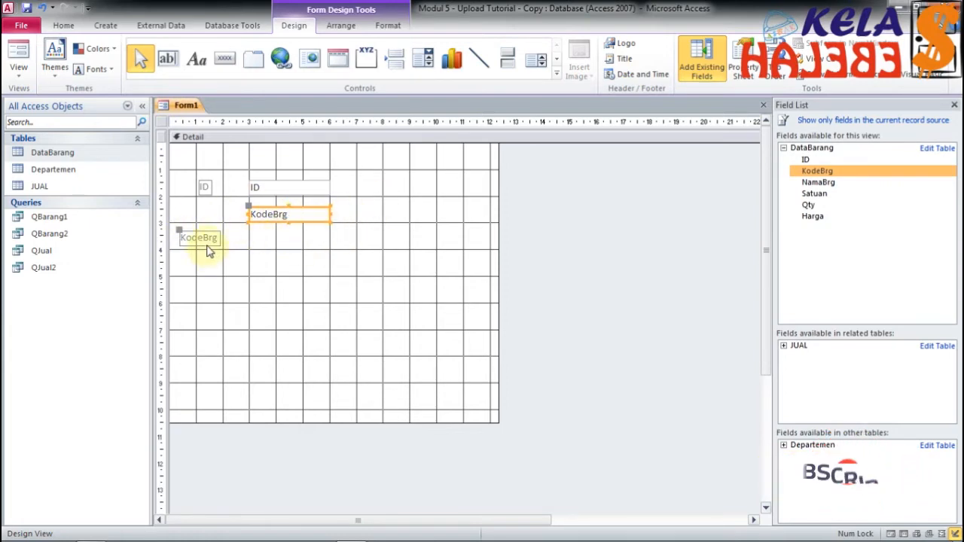
drag(178, 231, 181, 207)
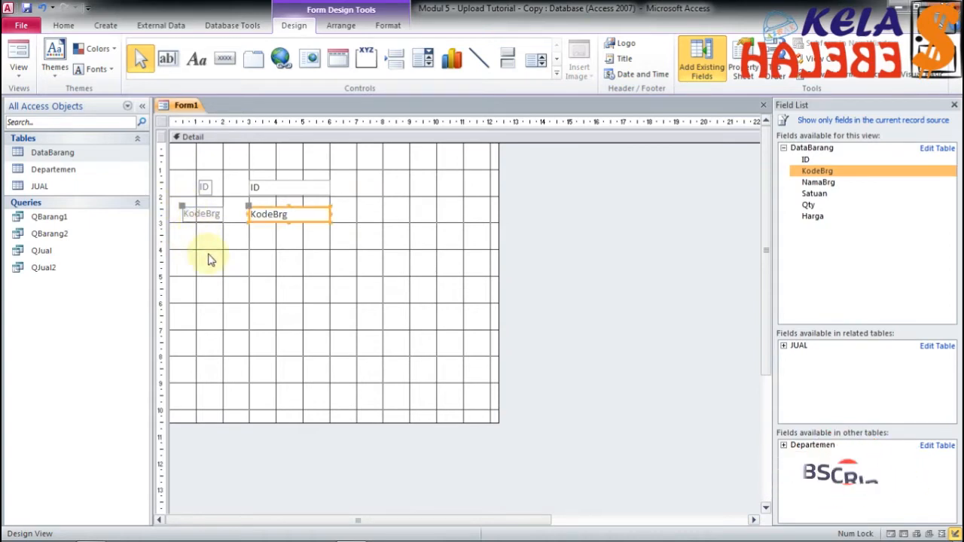
click(203, 187)
drag(196, 178, 181, 181)
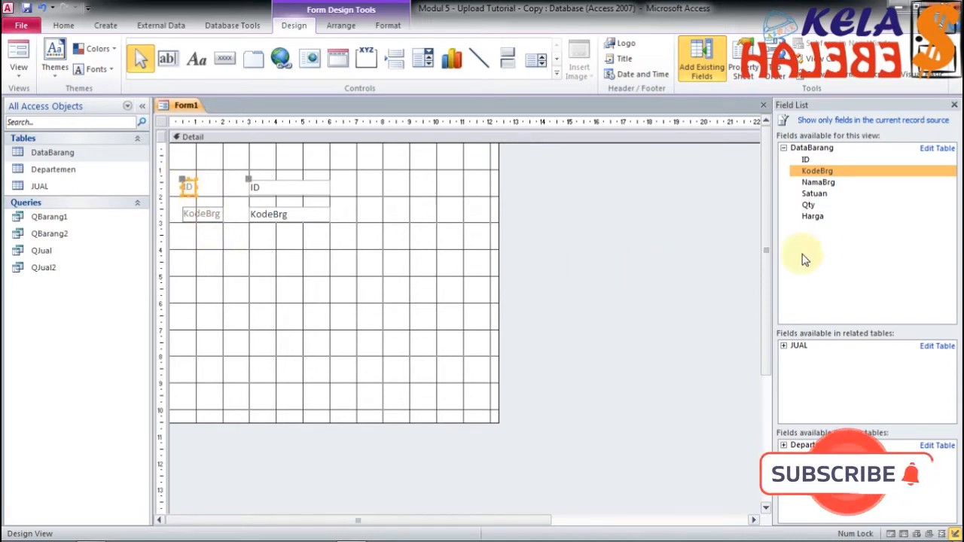
- Add the NamaBrg field below KodeBrg and align its label and text box with the rows above
drag(818, 183, 254, 240)
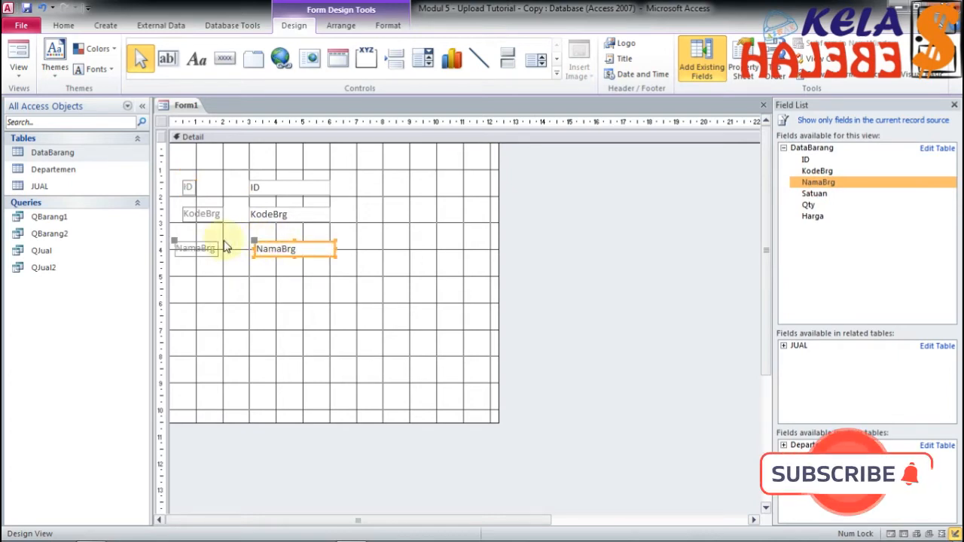
click(176, 242)
drag(181, 232, 181, 231)
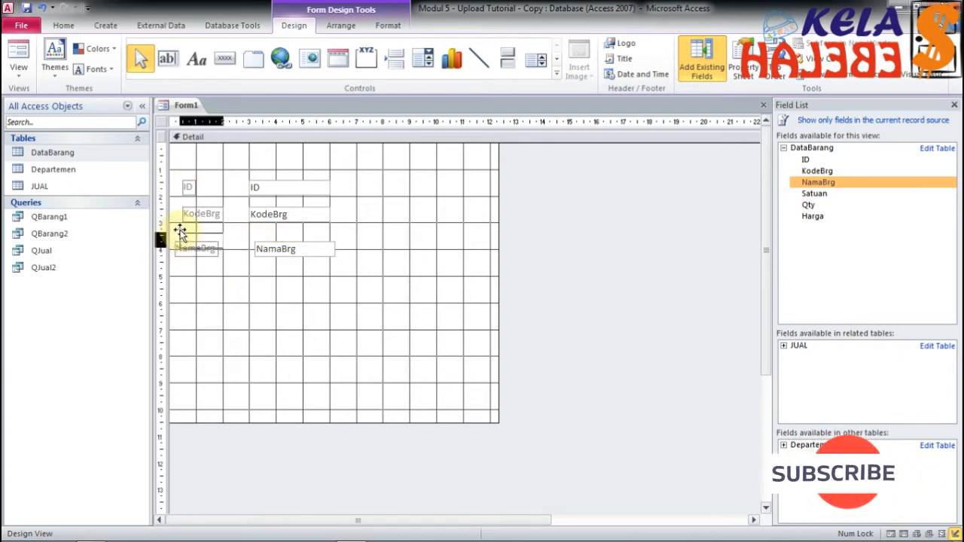
drag(254, 243, 251, 234)
- Add the Satuan and Qty fields below NamaBrg, moving each label closer to its text box
drag(814, 194, 250, 261)
drag(178, 265, 190, 259)
drag(809, 205, 254, 294)
drag(180, 299, 200, 285)
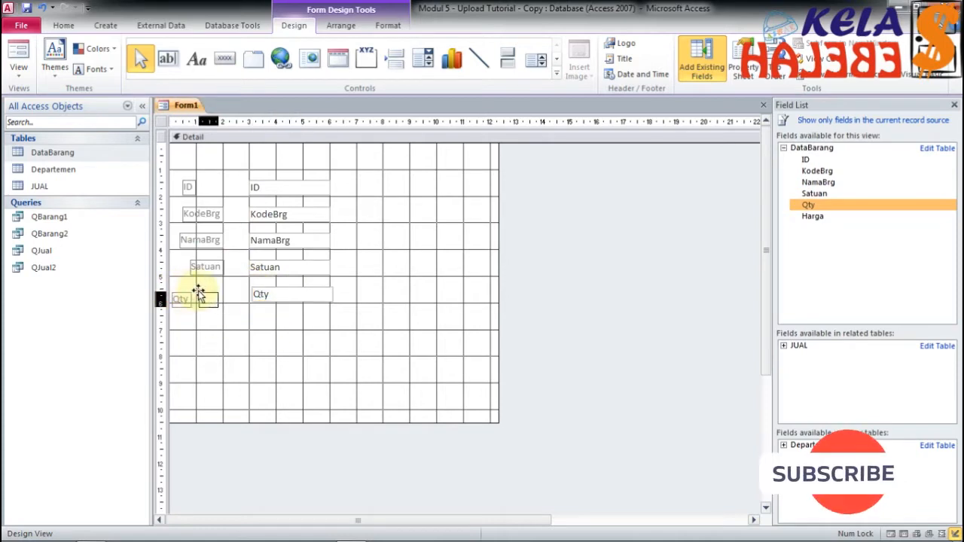
- Add the Harga field below Qty with its label beside it, and display the form in Form view
drag(816, 219, 251, 315)
drag(179, 319, 193, 317)
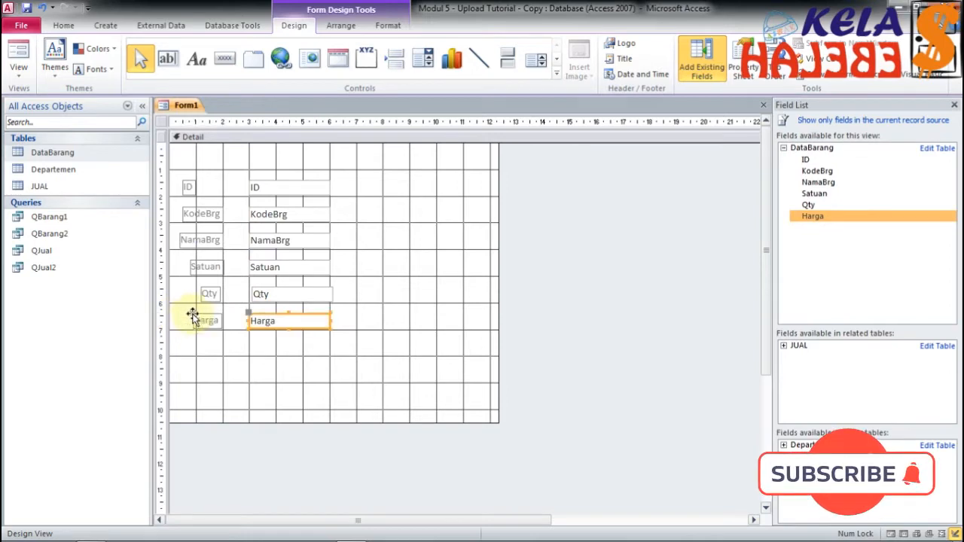
click(390, 325)
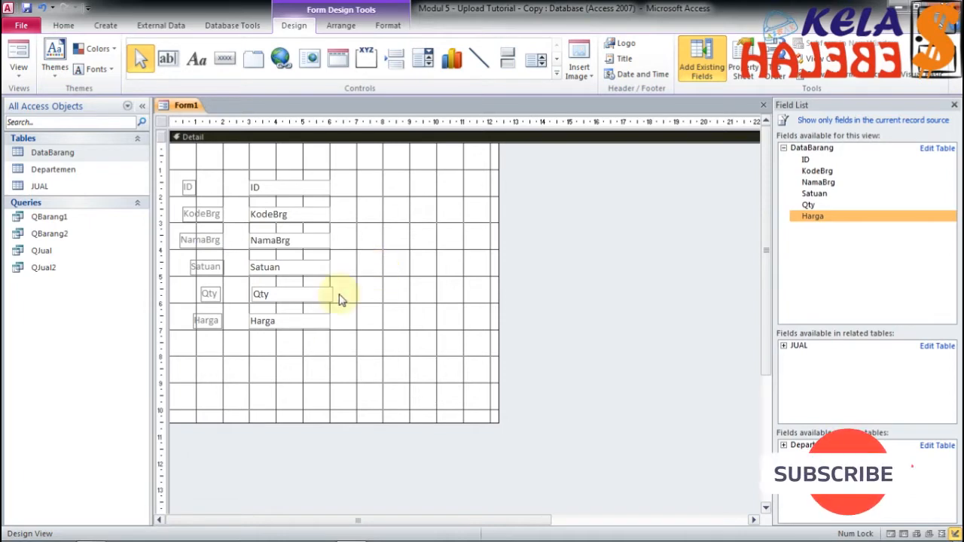
click(17, 75)
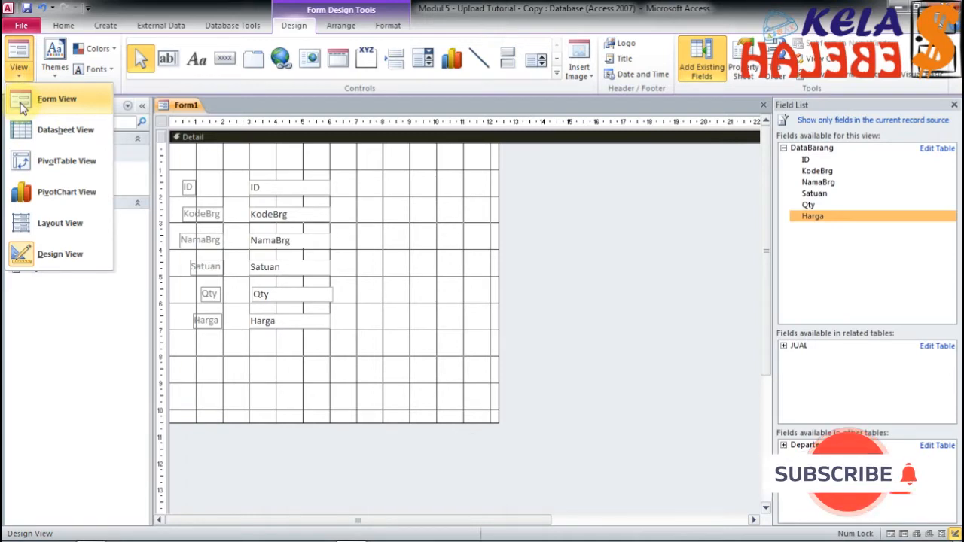
click(22, 105)
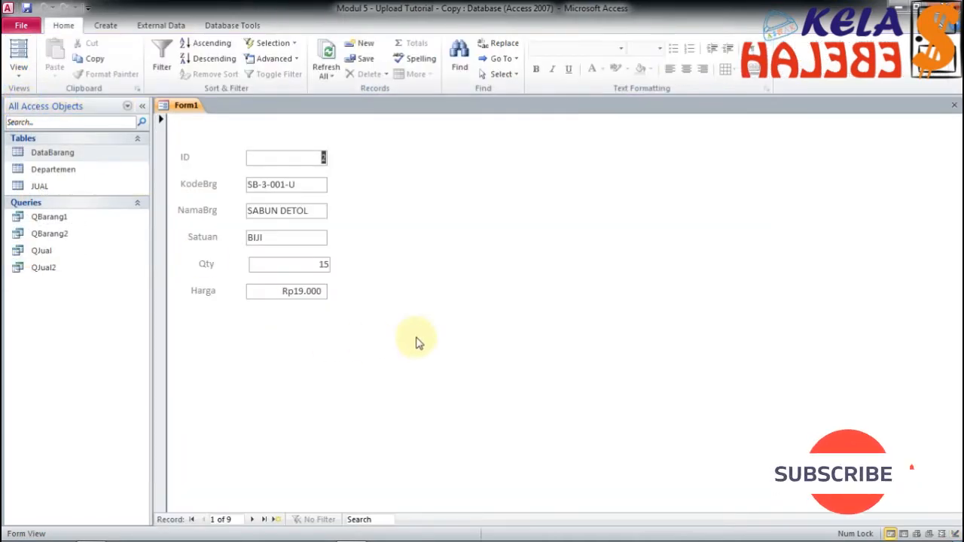
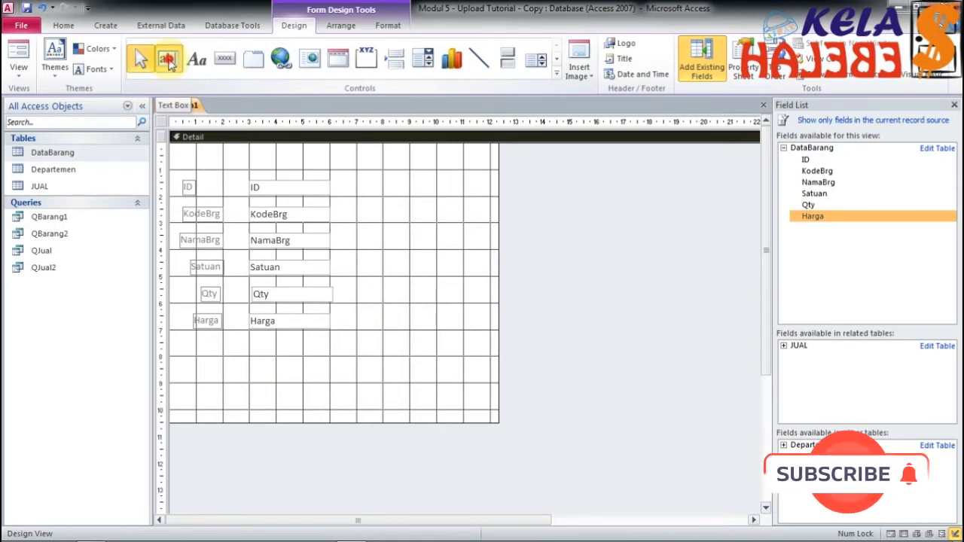
- Draw an unbound text box about 3 cm wide below Harga and move its label closer to it
click(168, 62)
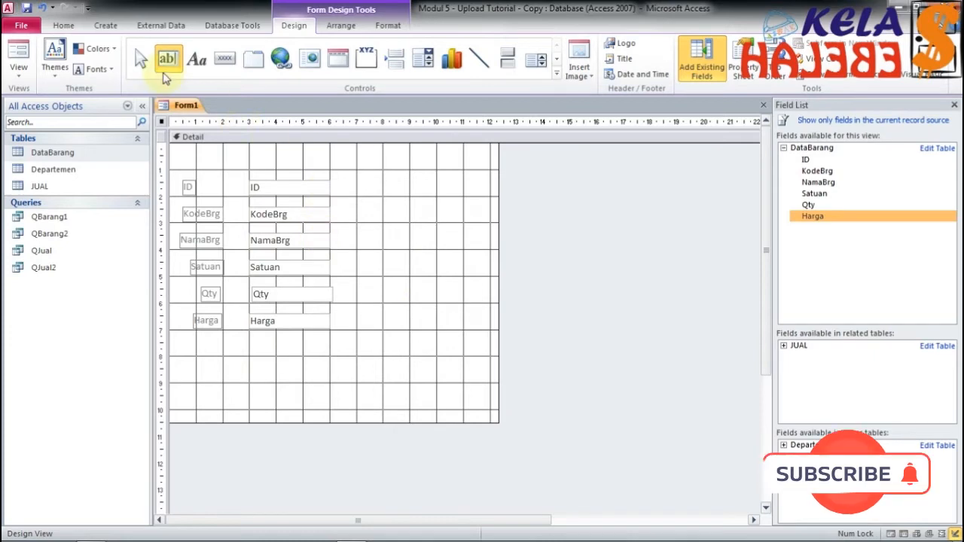
click(168, 63)
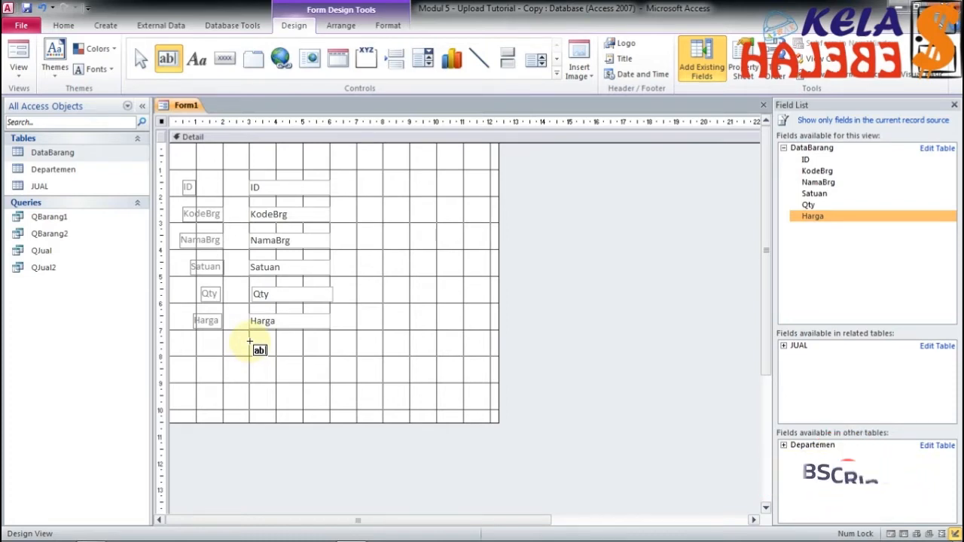
click(249, 343)
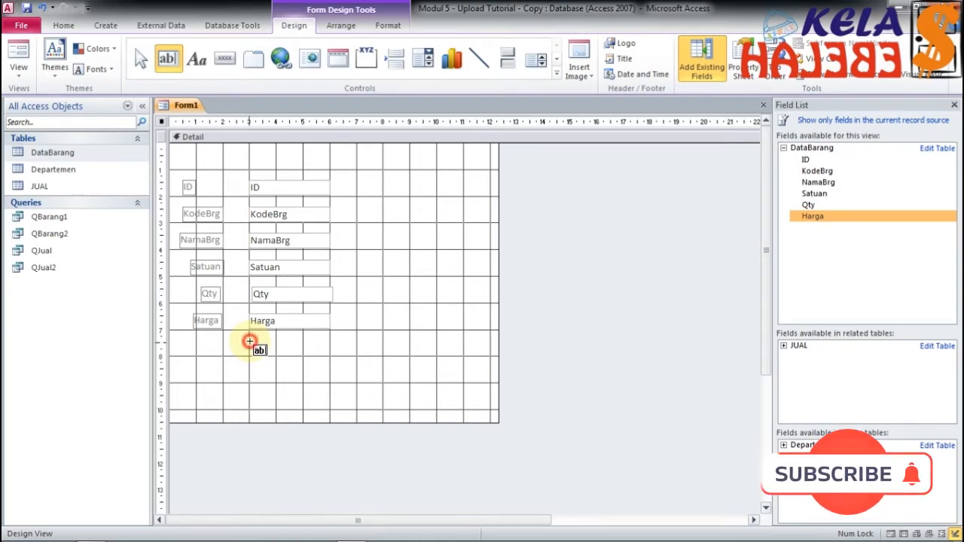
drag(249, 342, 330, 360)
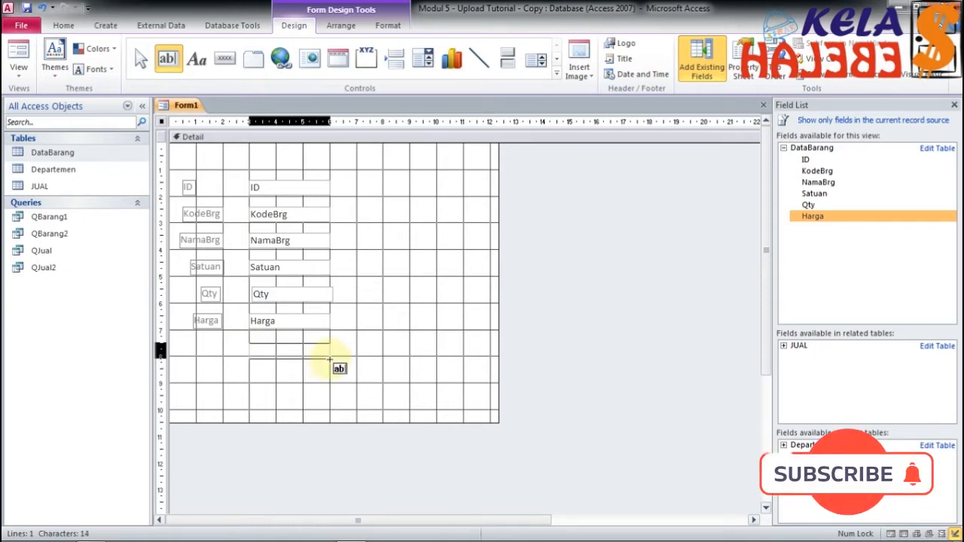
drag(329, 360, 329, 360)
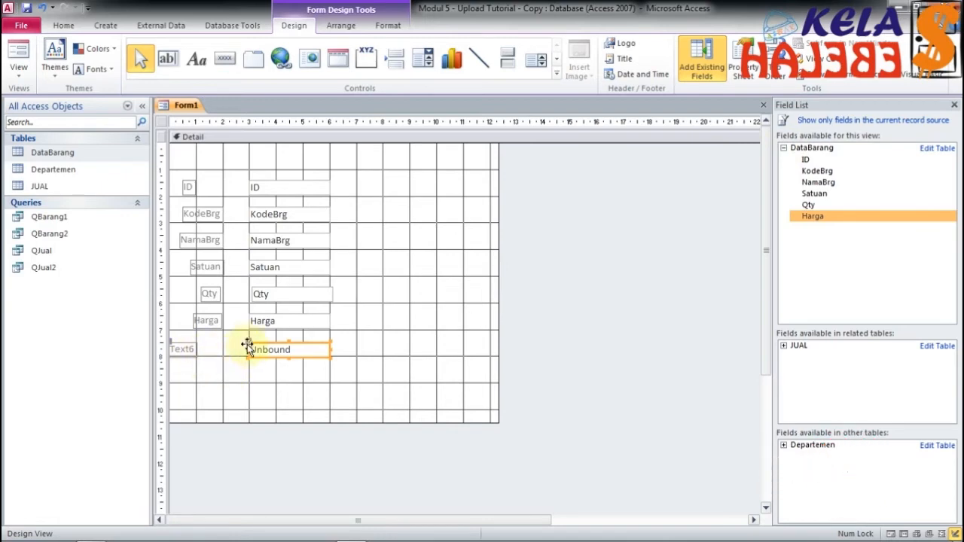
click(181, 347)
drag(171, 342, 193, 339)
- Check the new unbound text box in Form view, then return the form to Design view
click(19, 67)
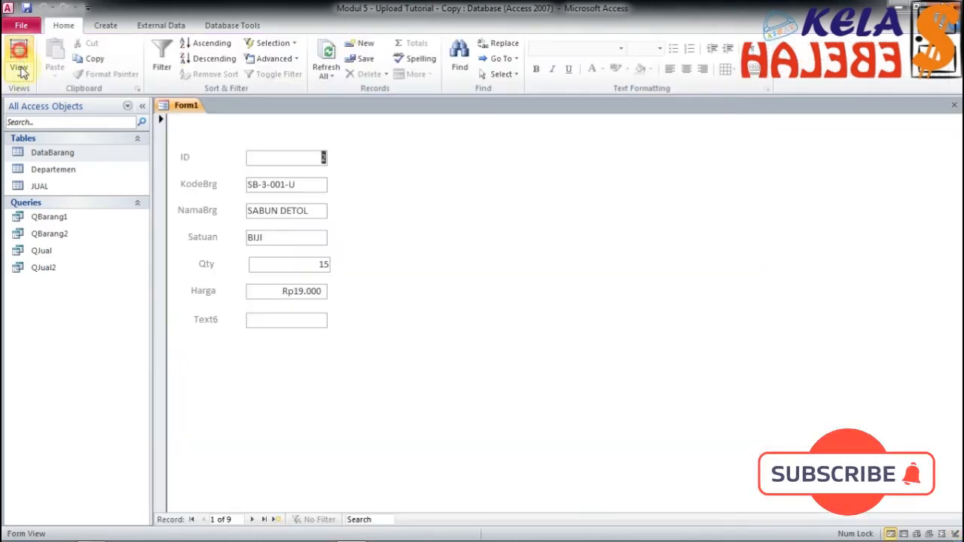
click(304, 322)
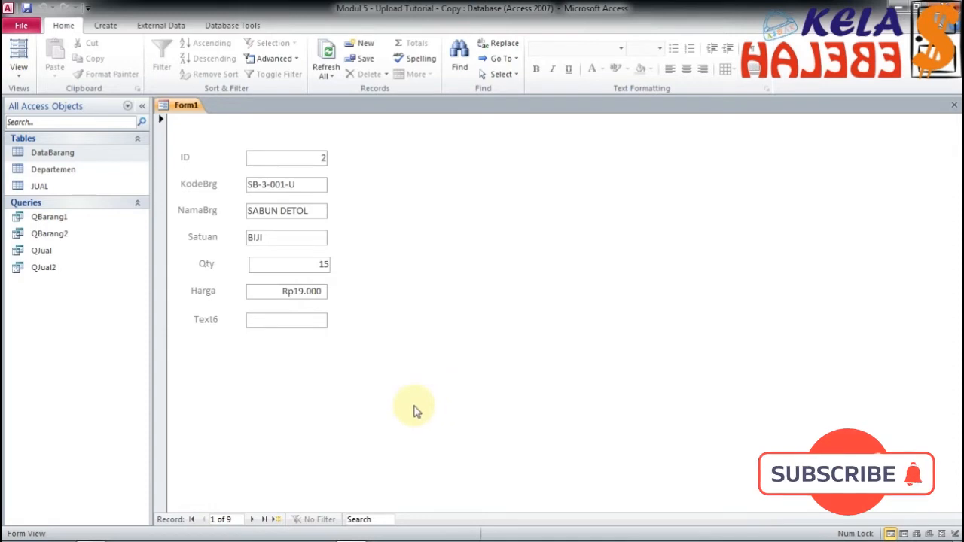
click(18, 69)
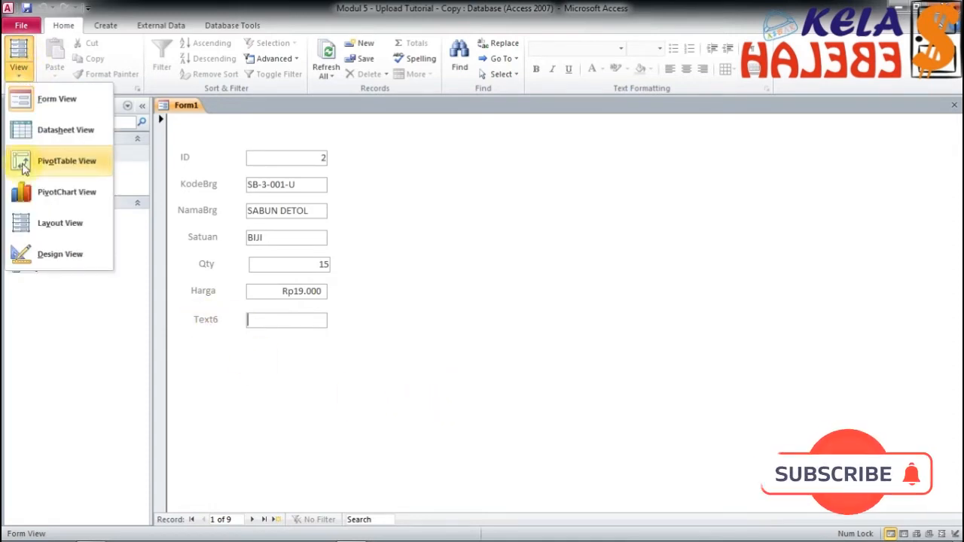
click(30, 253)
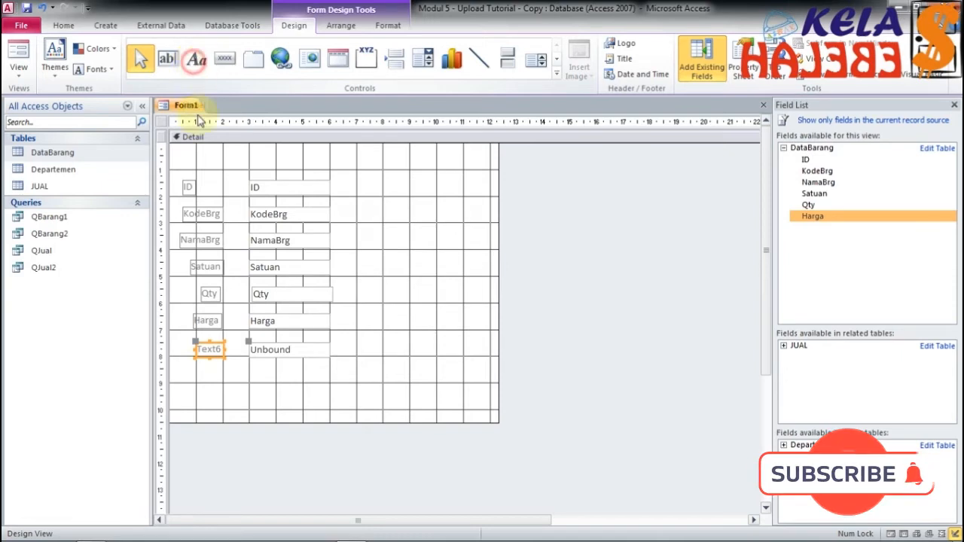
- Draw a label below the unbound text box's label and give it the text "Text Box"
click(193, 65)
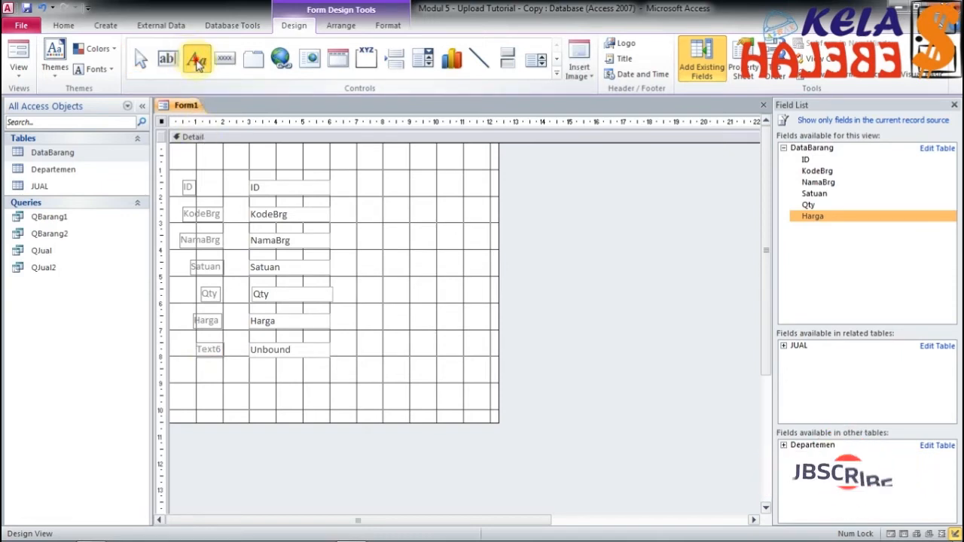
drag(191, 370, 228, 382)
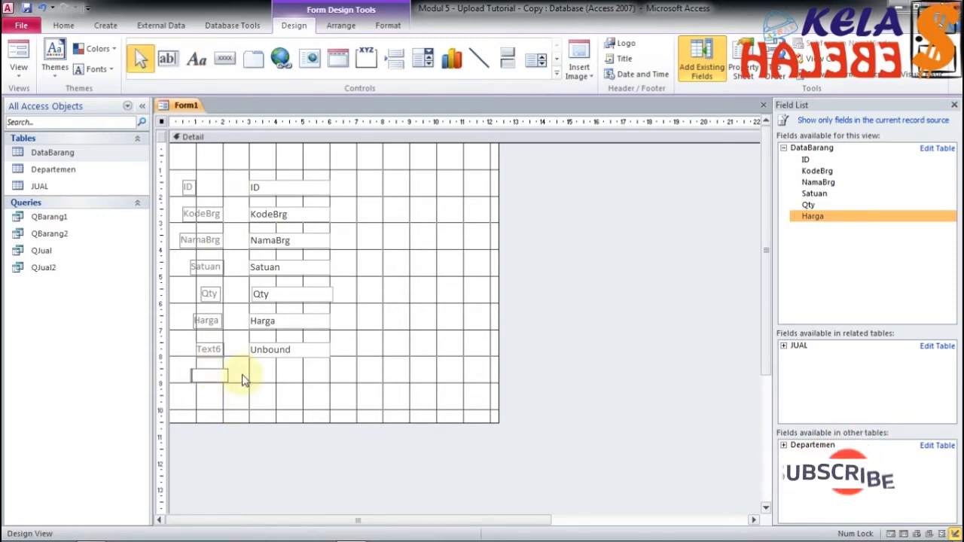
text(Tet)
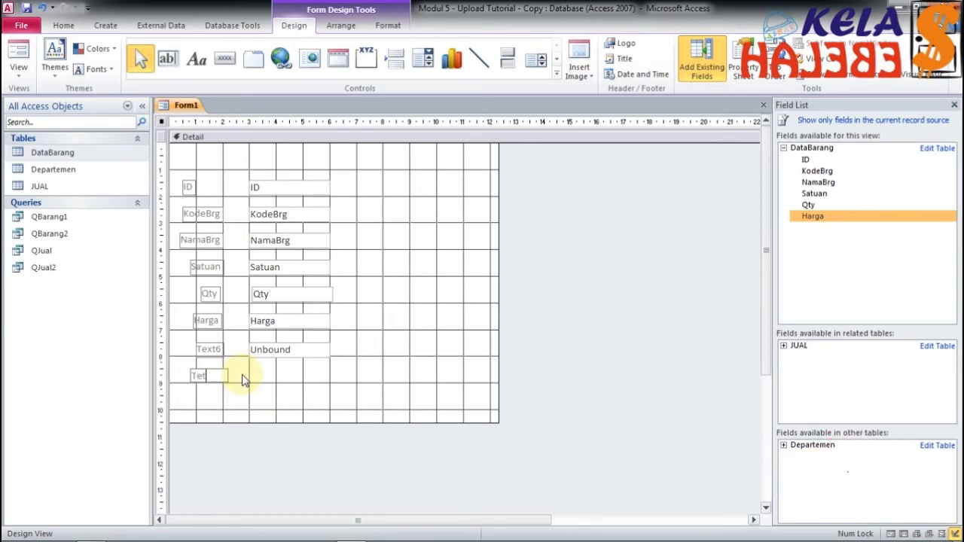
key(BackSpace)
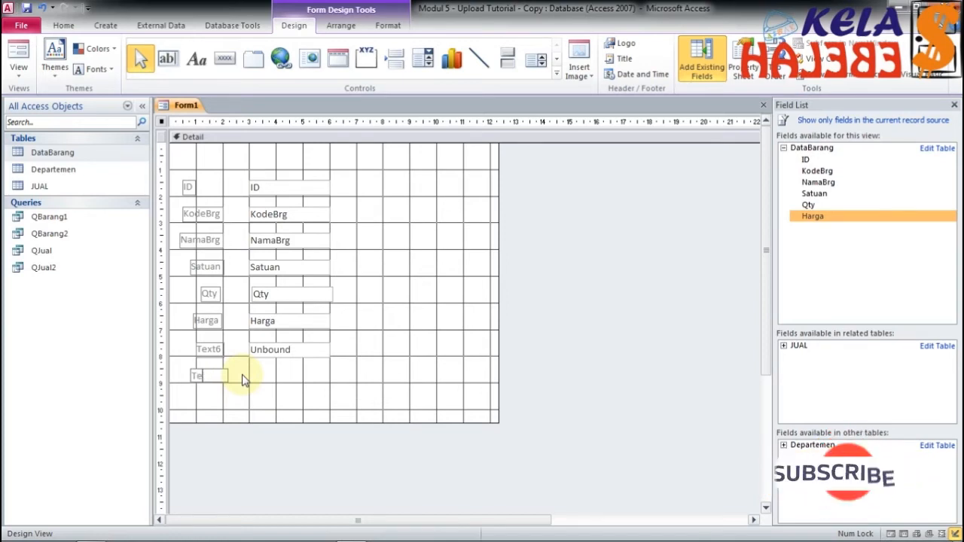
text(xt Box)
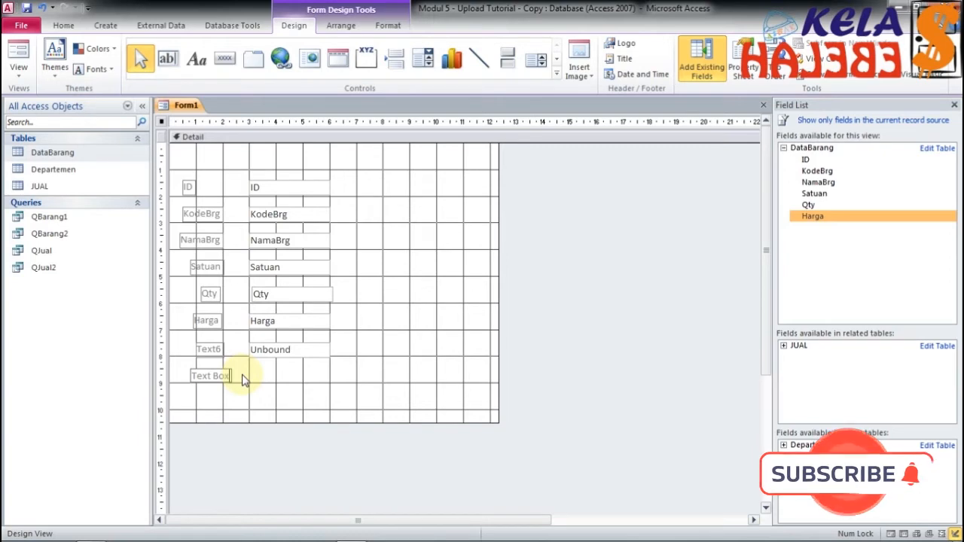
click(264, 377)
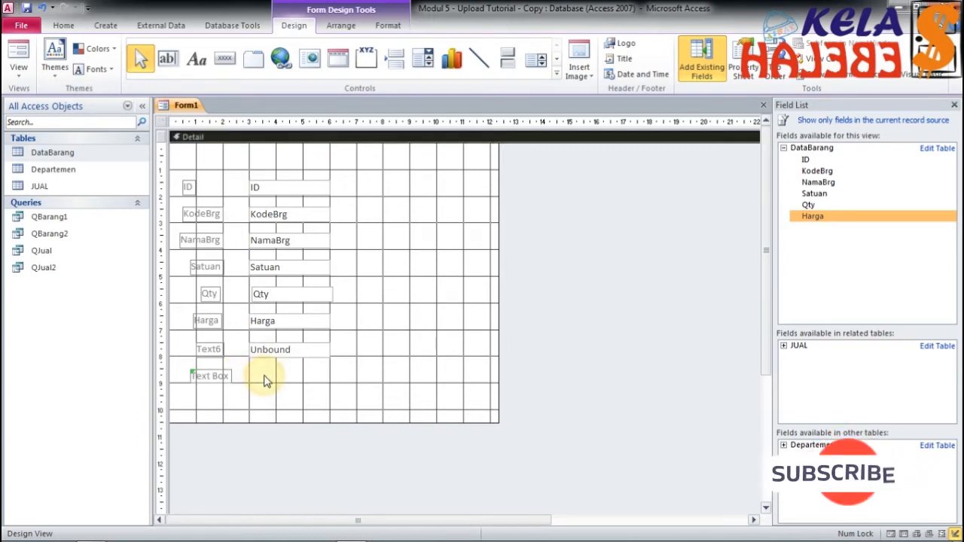
- Compare the unbound text box and the "Text Box" label in Form view, then return the form to Design view
click(19, 60)
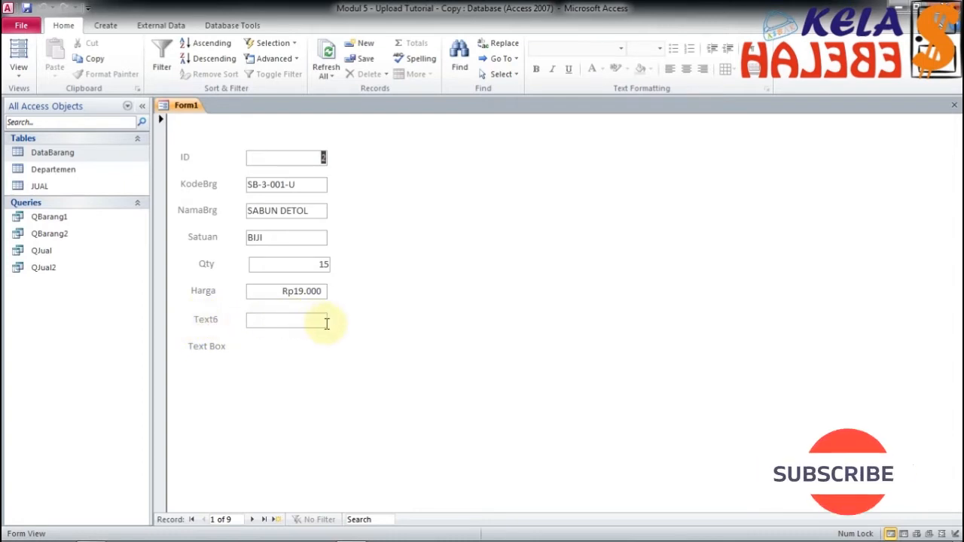
click(23, 69)
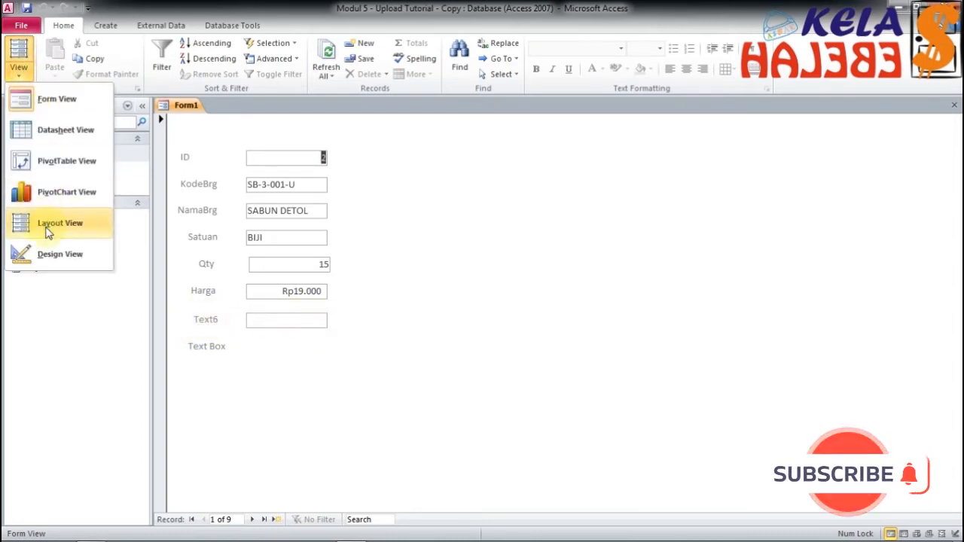
click(34, 254)
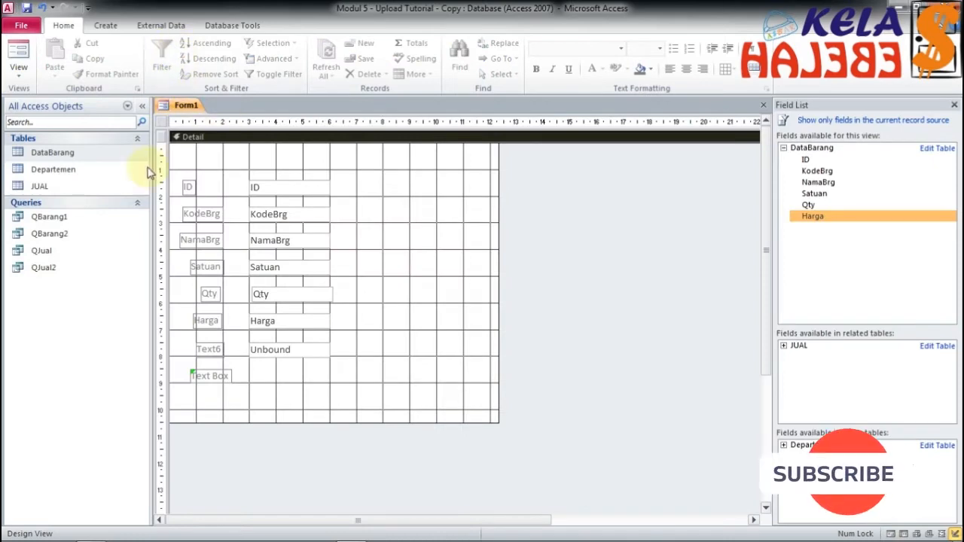
click(20, 67)
click(37, 255)
click(37, 258)
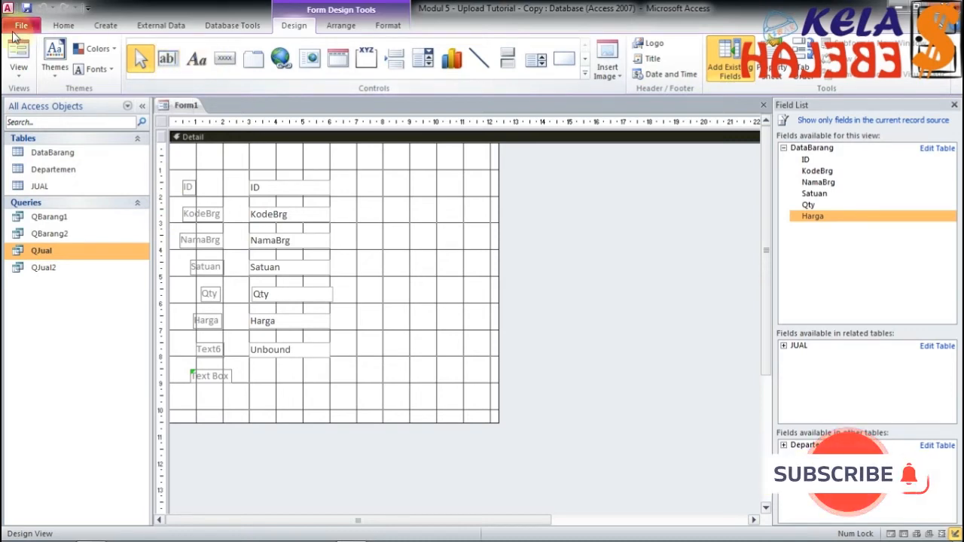
click(209, 351)
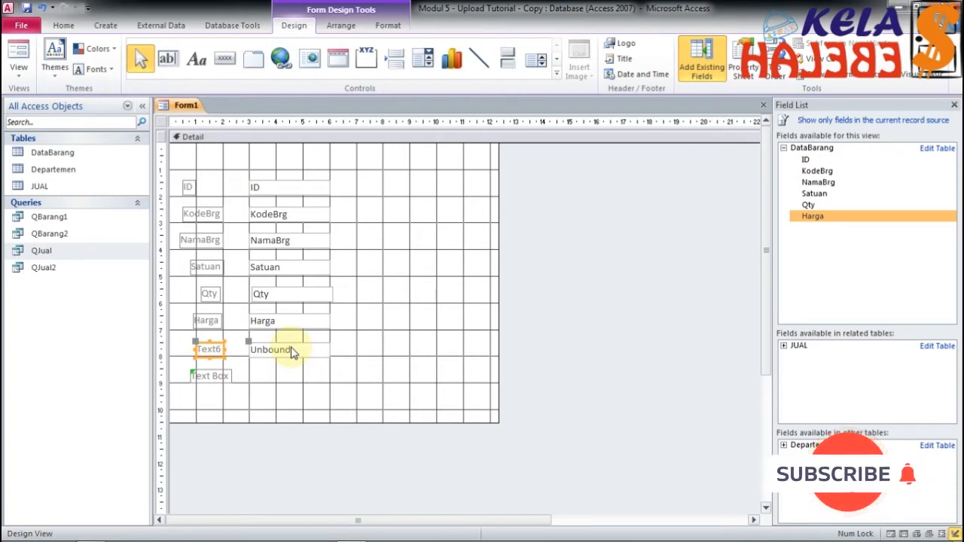
click(229, 65)
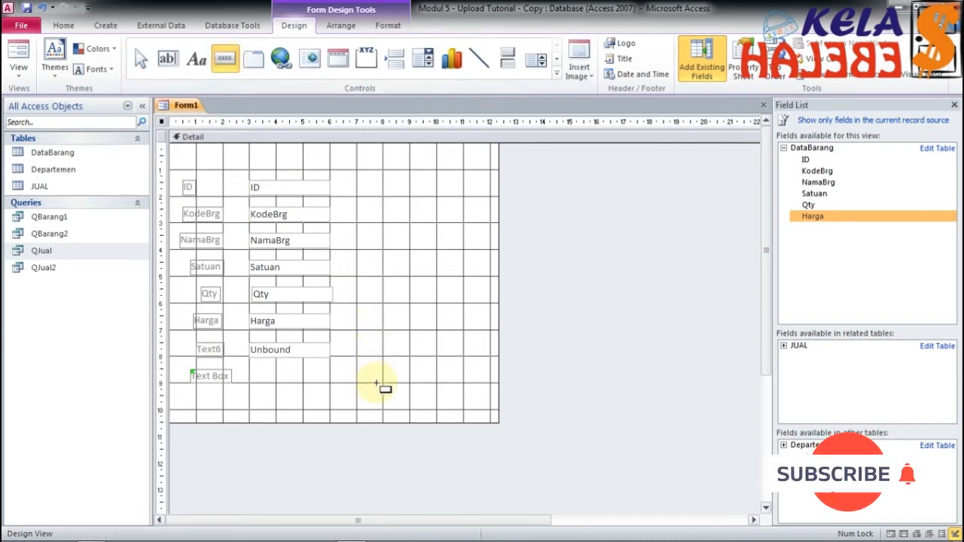
drag(363, 392, 431, 410)
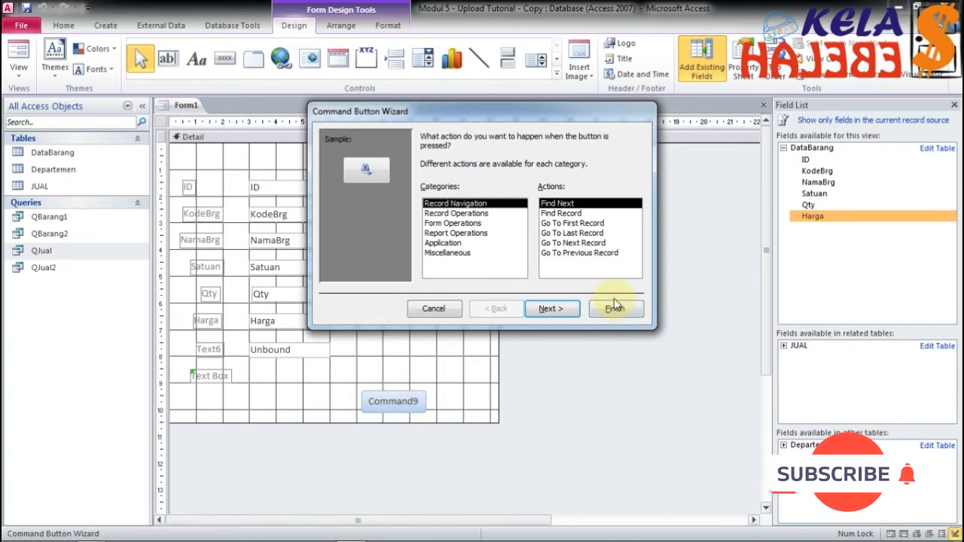
click(433, 315)
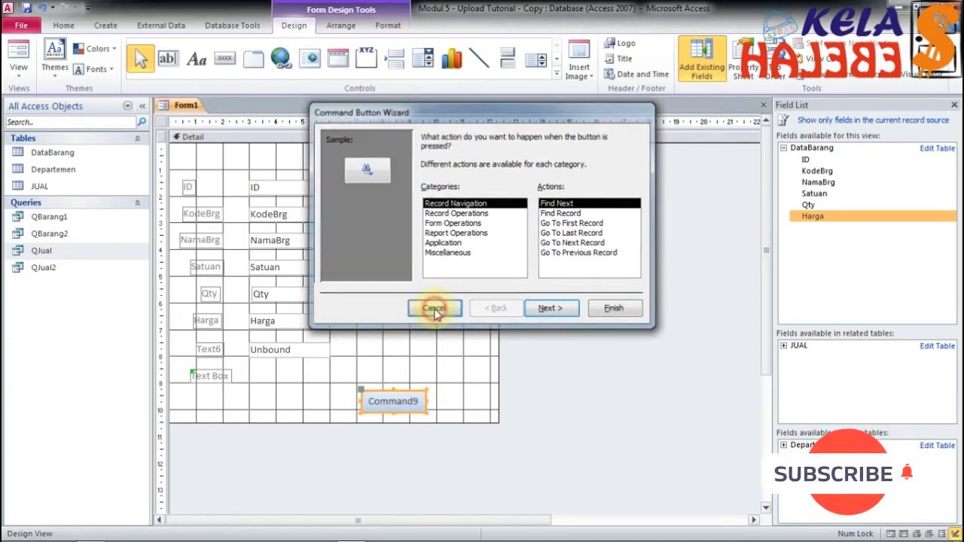
key(Delete)
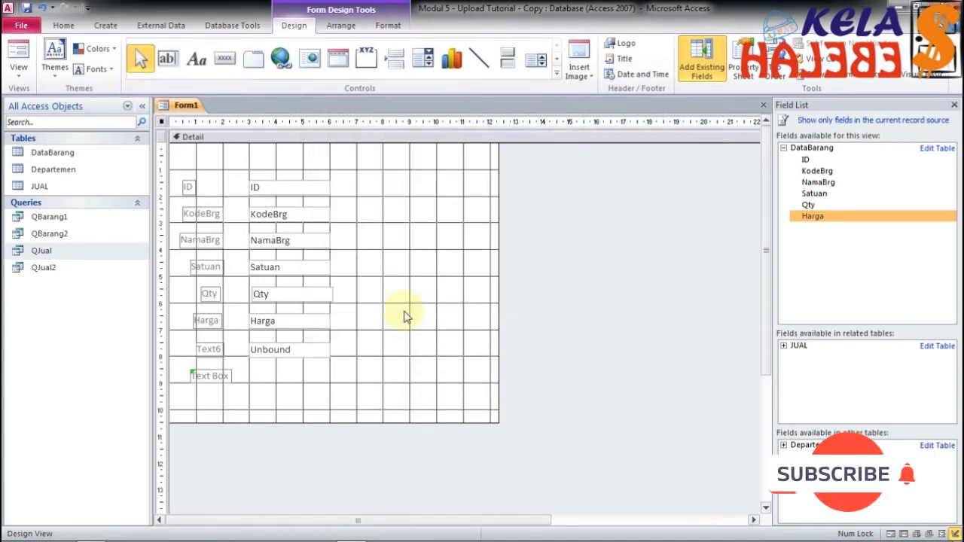
- Browse forward and back through the records in Form view, then return the form to Design view
click(19, 58)
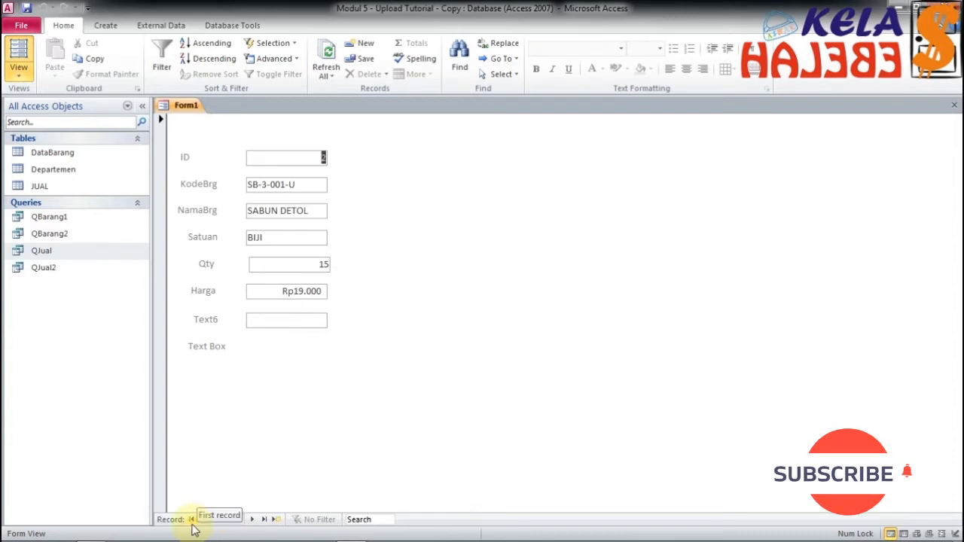
click(251, 520)
click(251, 520)
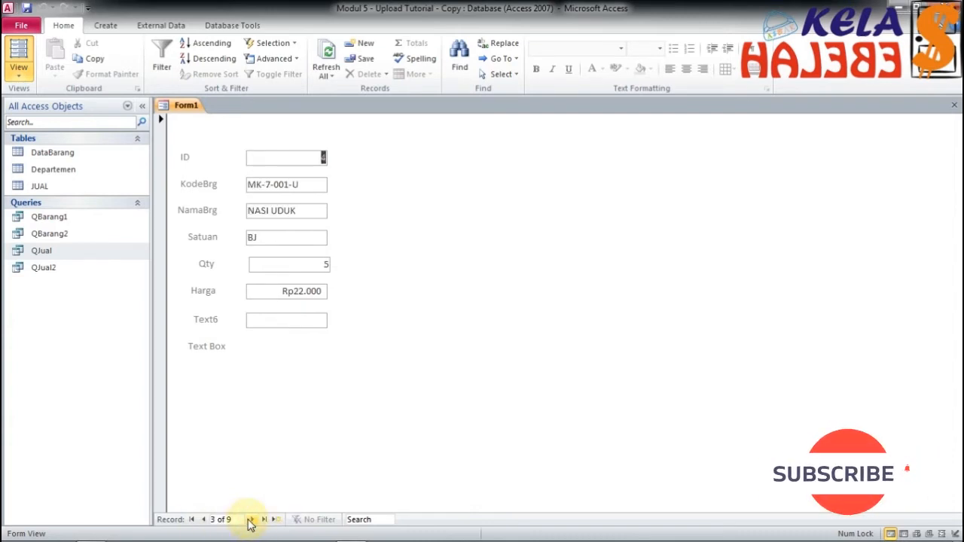
click(252, 520)
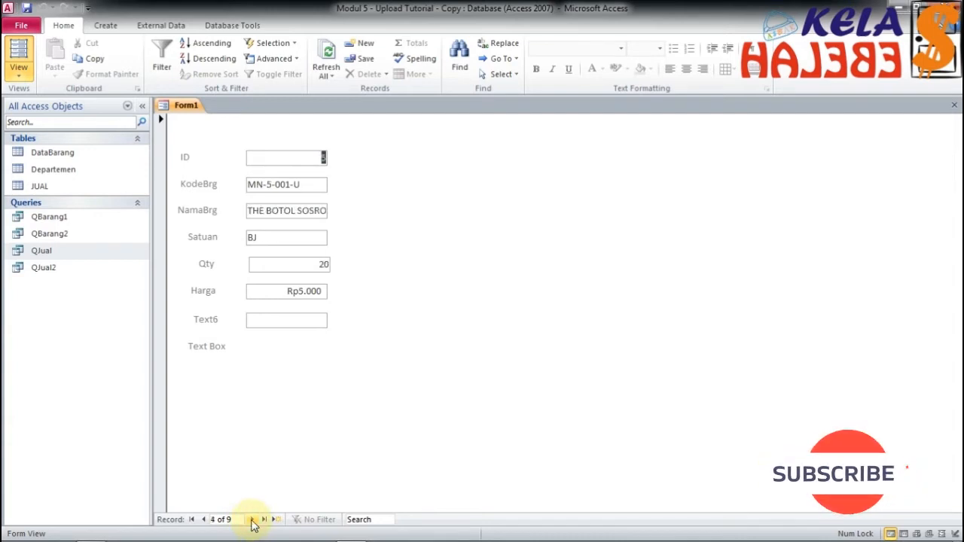
click(203, 520)
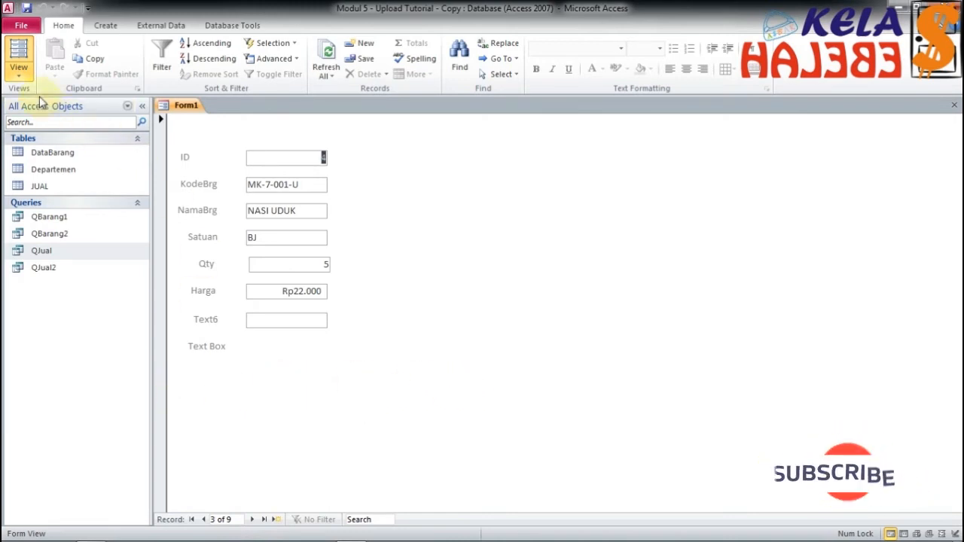
click(19, 75)
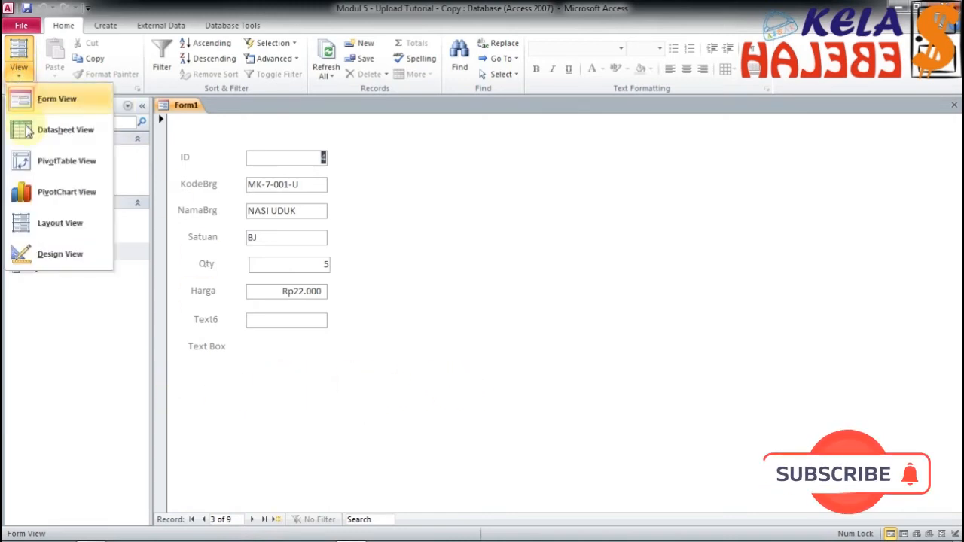
click(23, 254)
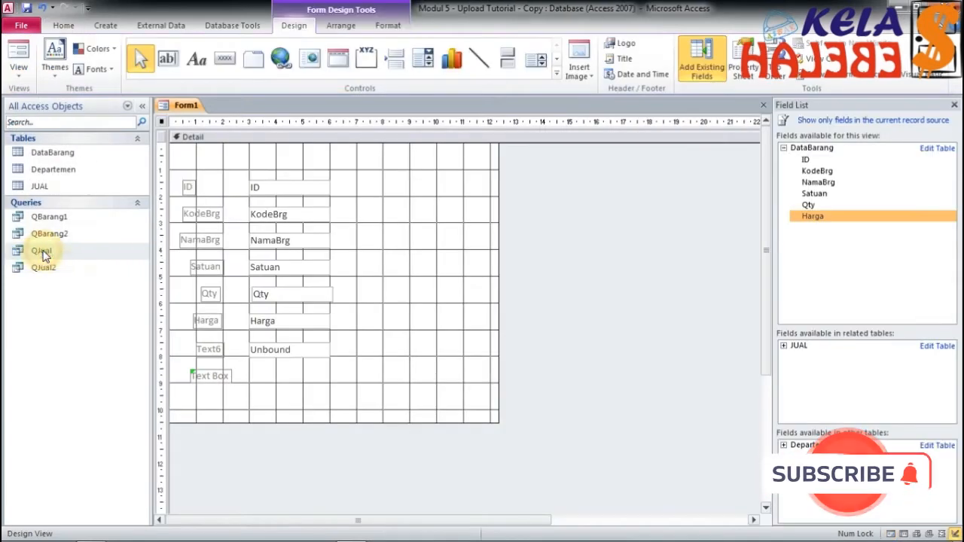
- Draw a command button about 1.6 cm wide below and right of the unbound text box, with the Record Navigation action Go To Next Record
click(224, 61)
drag(391, 390, 435, 414)
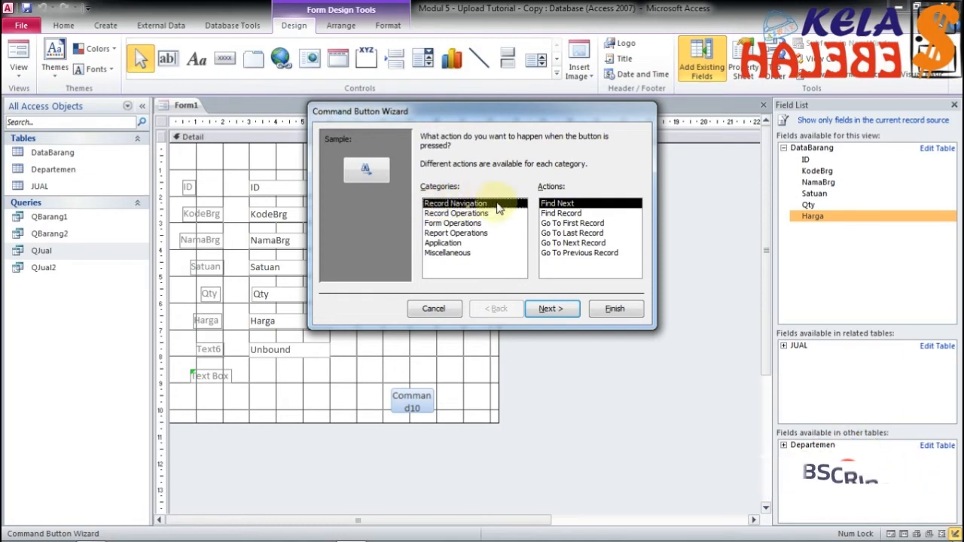
click(570, 244)
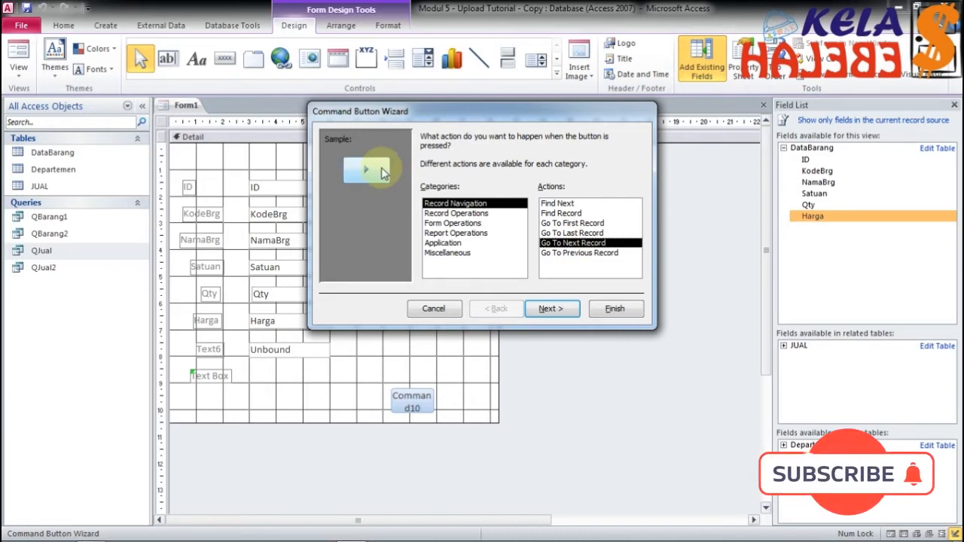
click(550, 313)
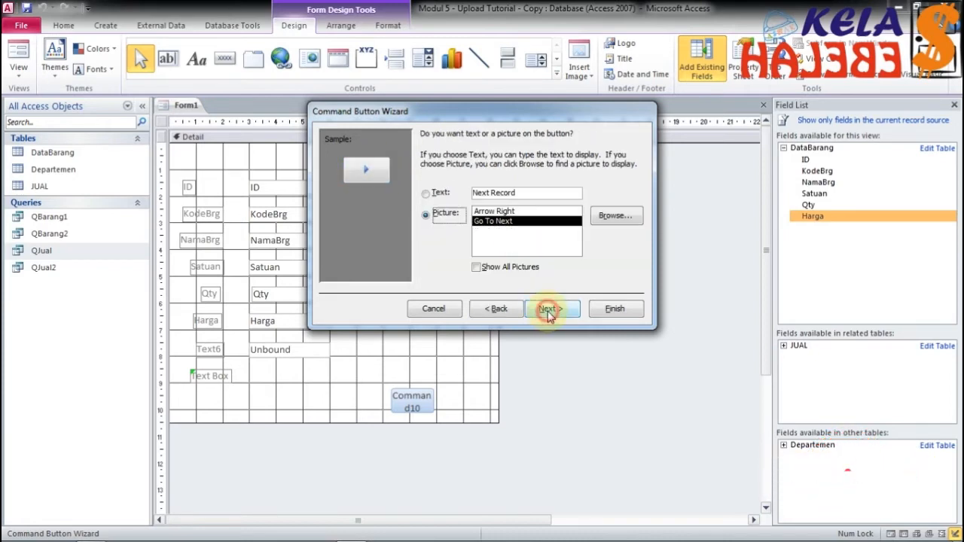
- Make the command button show text instead of a picture, with the caption "Next"
click(439, 193)
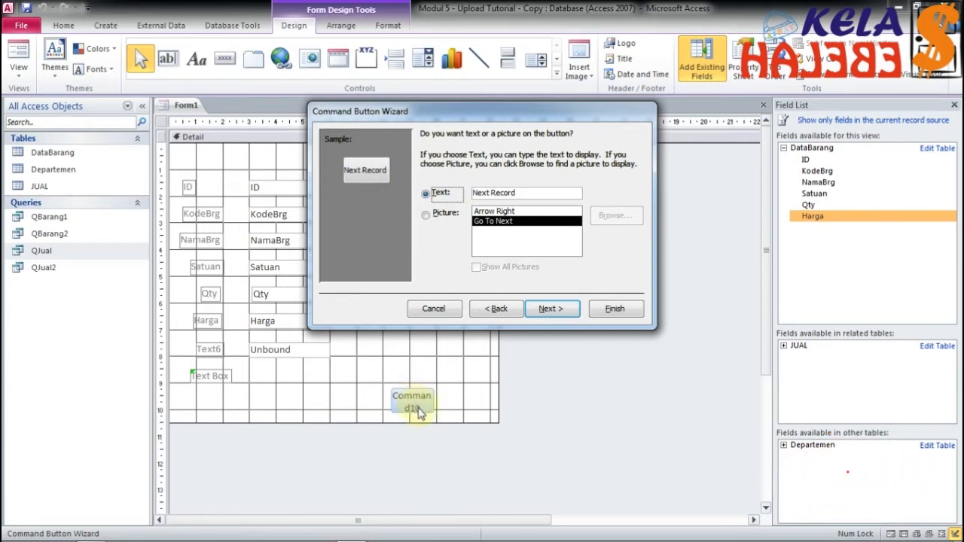
drag(529, 193, 437, 194)
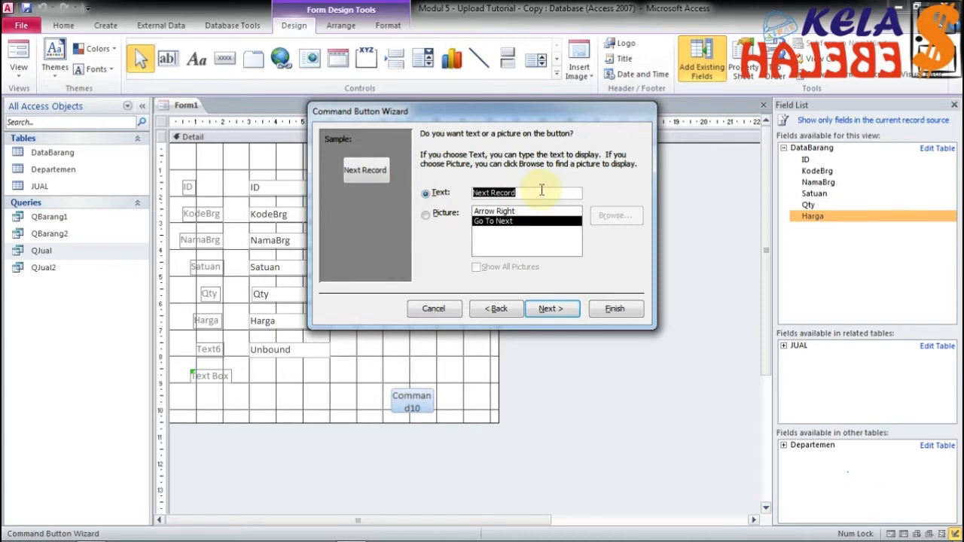
text(Next)
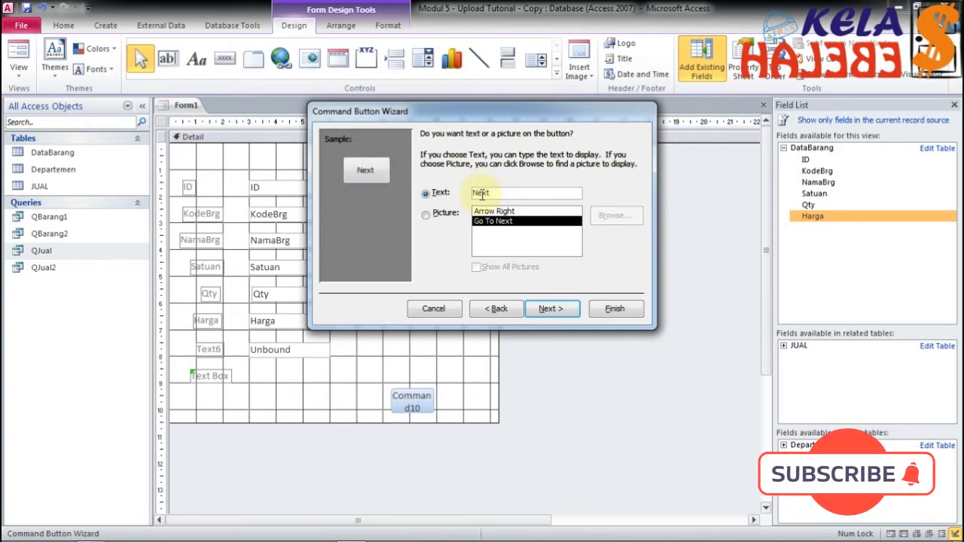
click(563, 311)
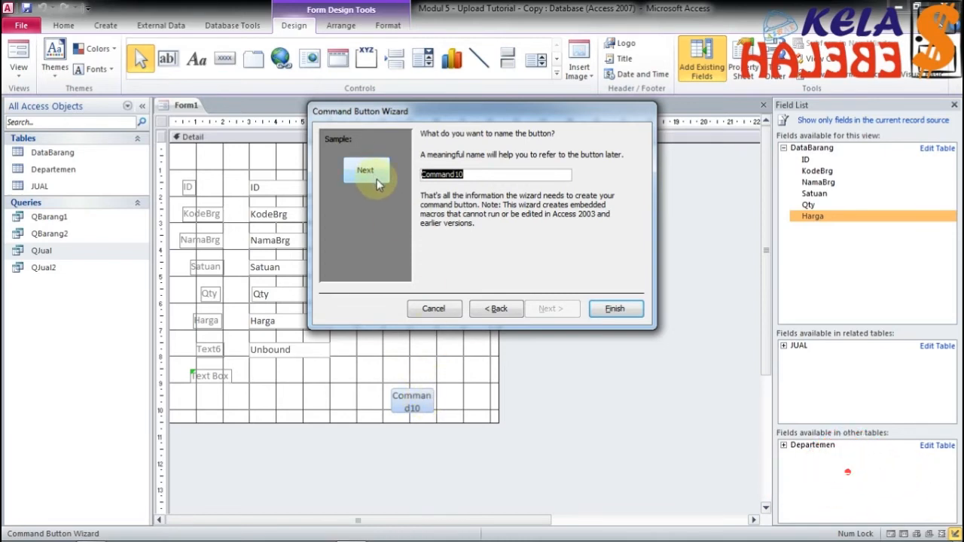
click(496, 310)
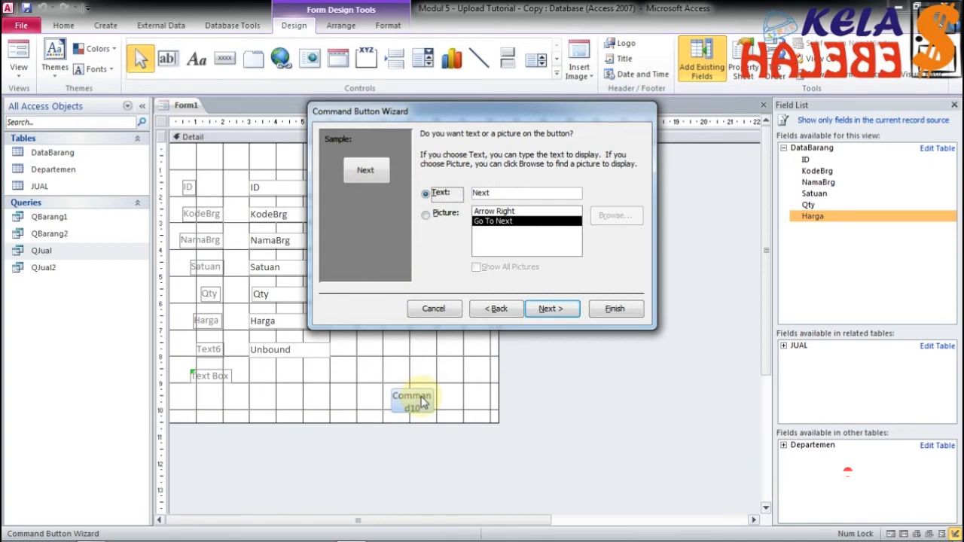
click(548, 309)
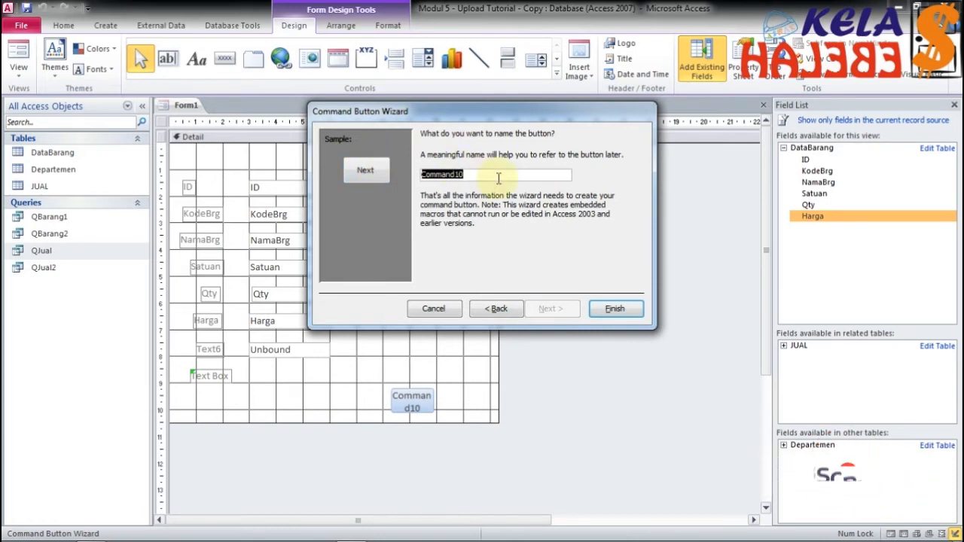
- Name the command button "Next", finish the wizard, and display the form in Form view
text(Next)
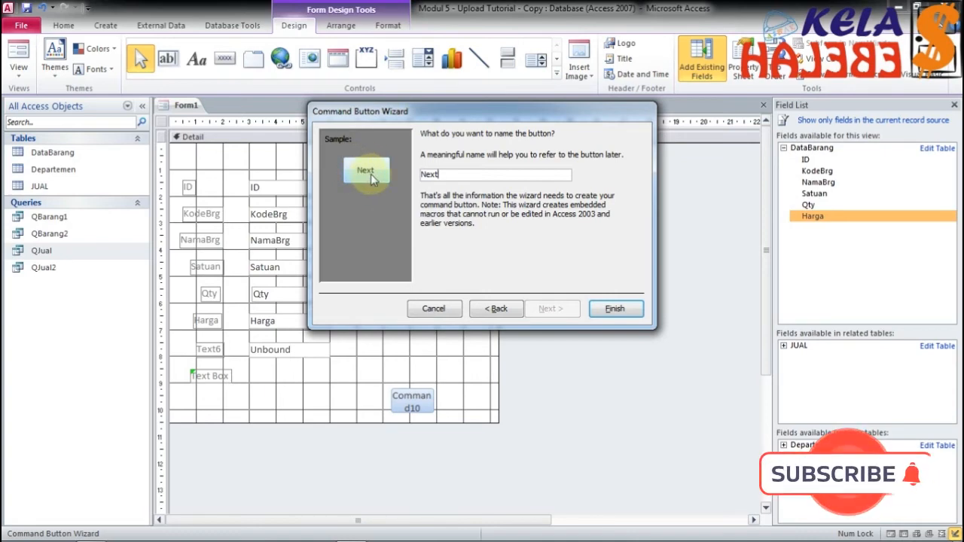
click(619, 310)
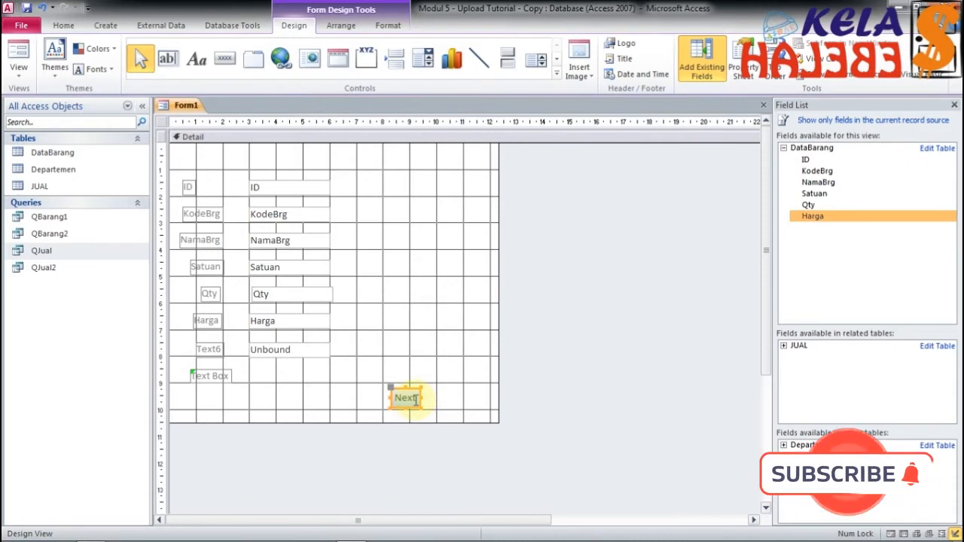
click(18, 59)
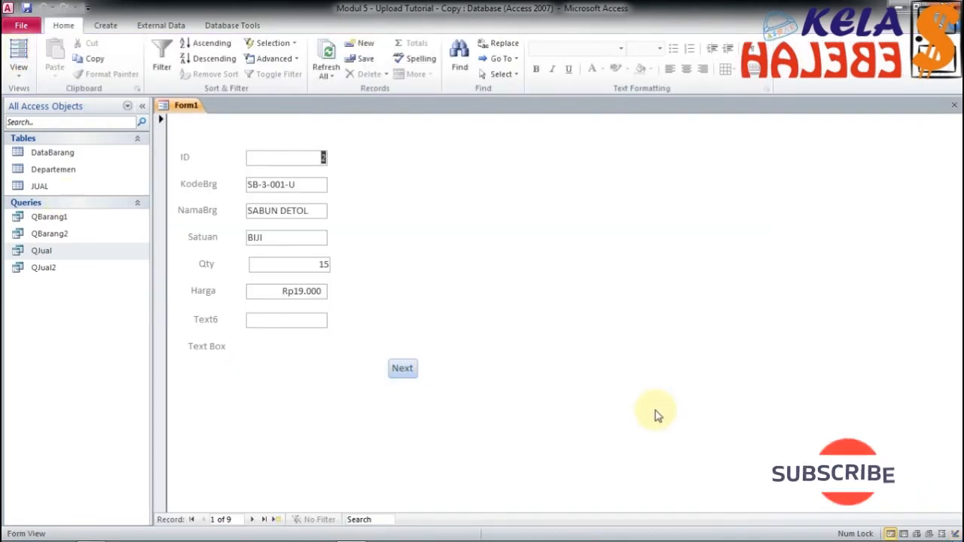